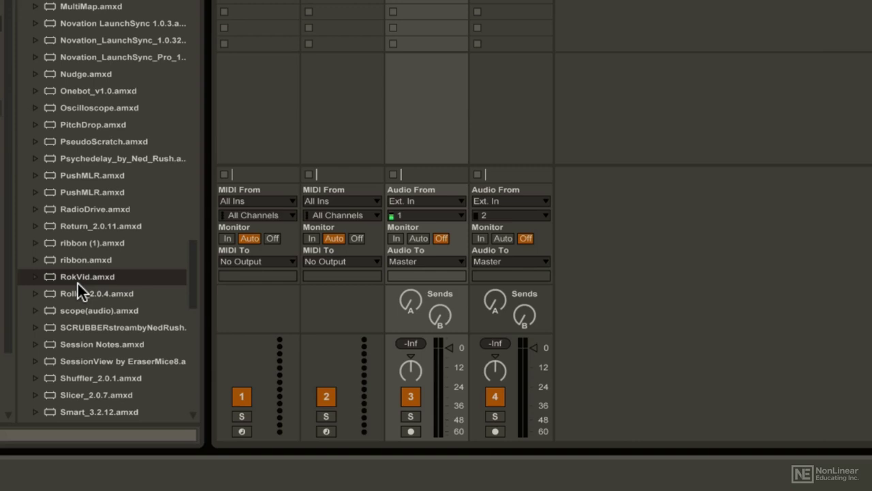
Step: Select RokVid.amxd in the browser's Max for Live device list
left_click(77, 282)
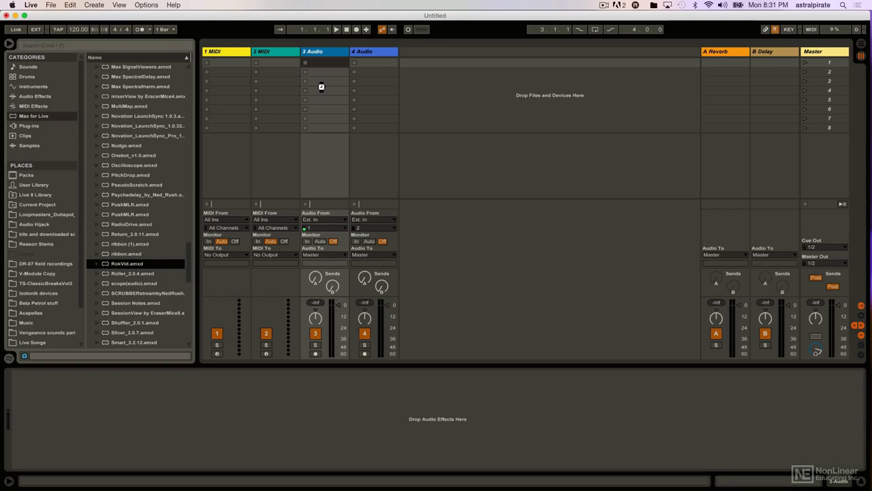
Step: Load RokVid.amxd onto the 3 Audio track and move its 0020_world video window over the session view
left_click_drag(321, 86, 321, 86)
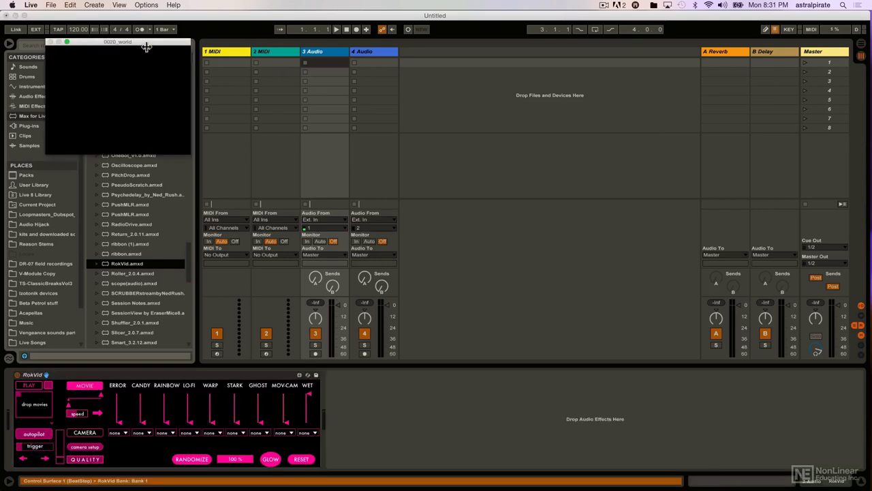
left_click_drag(147, 45, 546, 83)
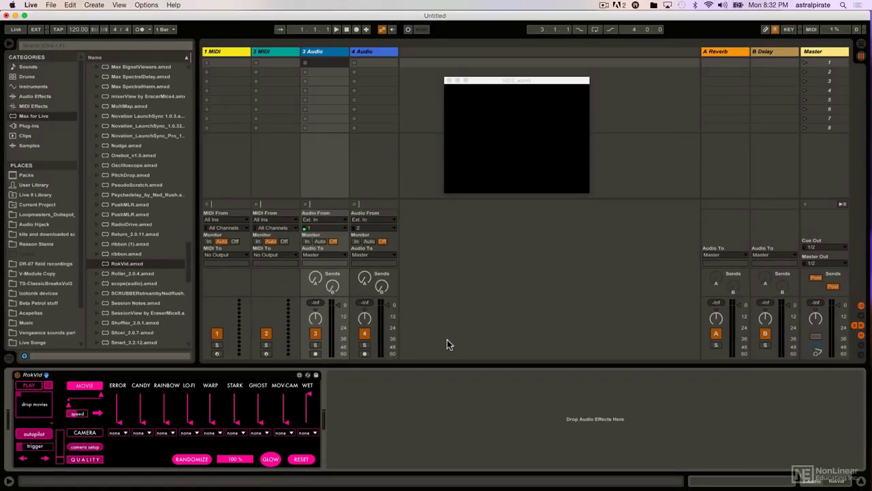
Step: Drag technol og intro video w fx.mov from the FINAL CUT EXPORTS Finder window onto RokVid
key("ctrl+Up")
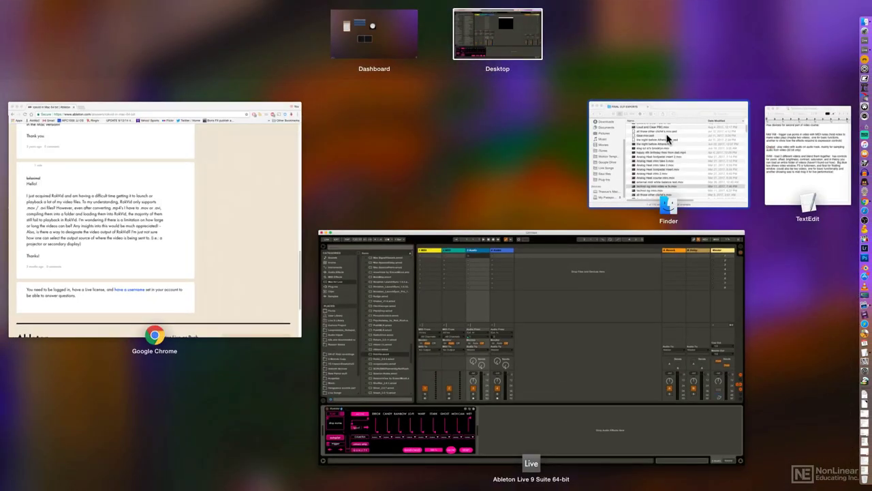
left_click(668, 139)
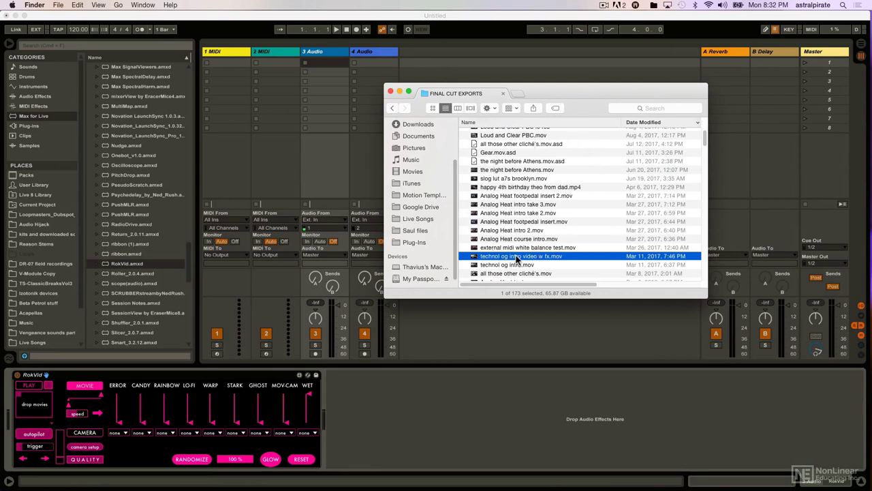
left_click_drag(266, 346, 37, 405)
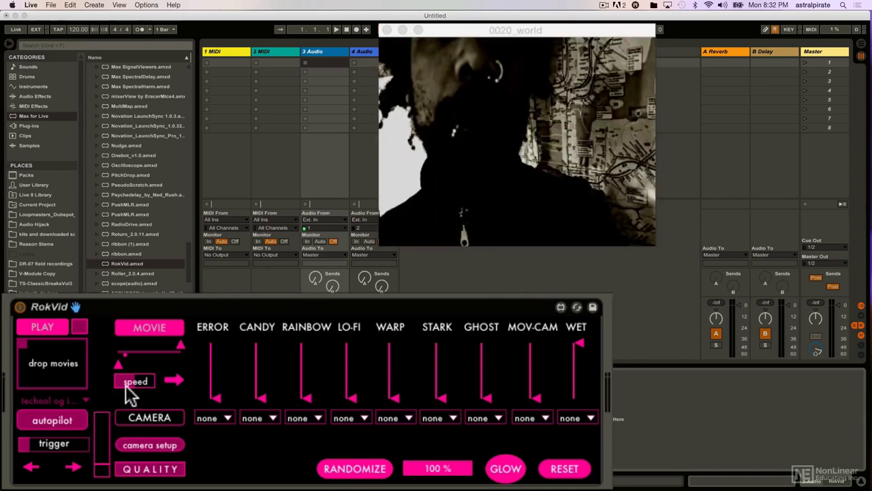
Step: Play the movie in RokVid and move the 0020_world window clear of the track strips
left_click(43, 326)
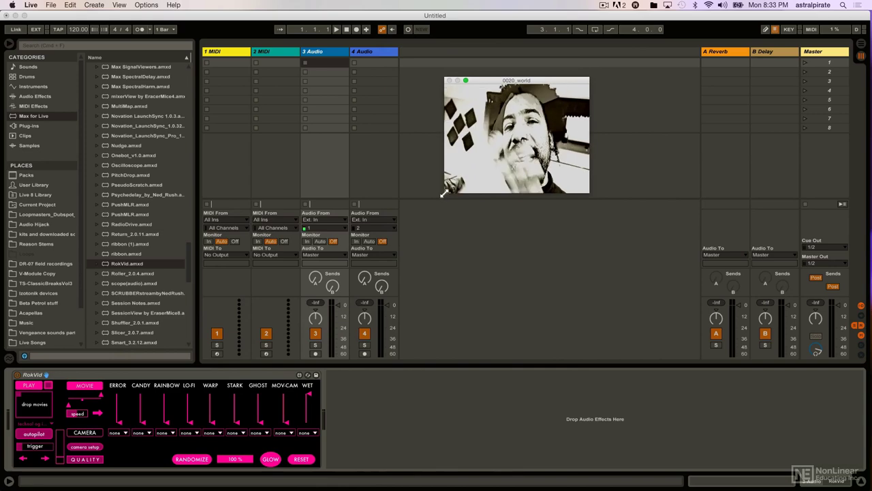
left_click_drag(444, 208, 292, 318)
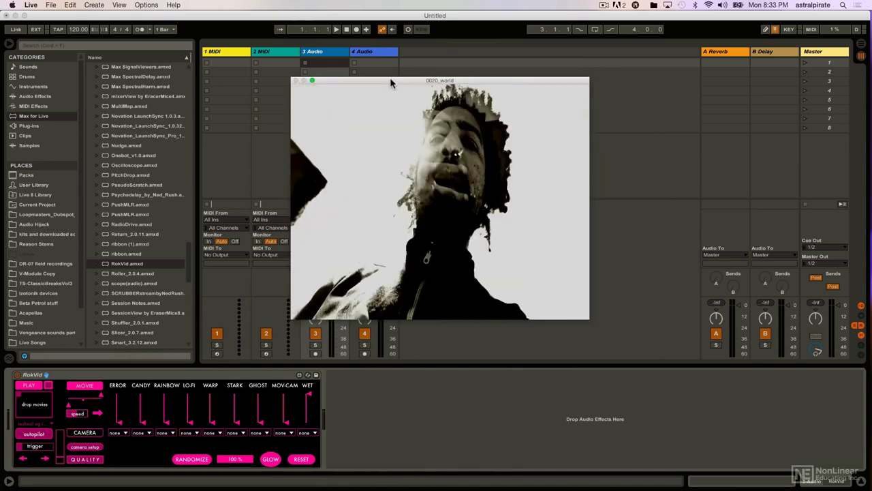
left_click_drag(389, 82, 528, 84)
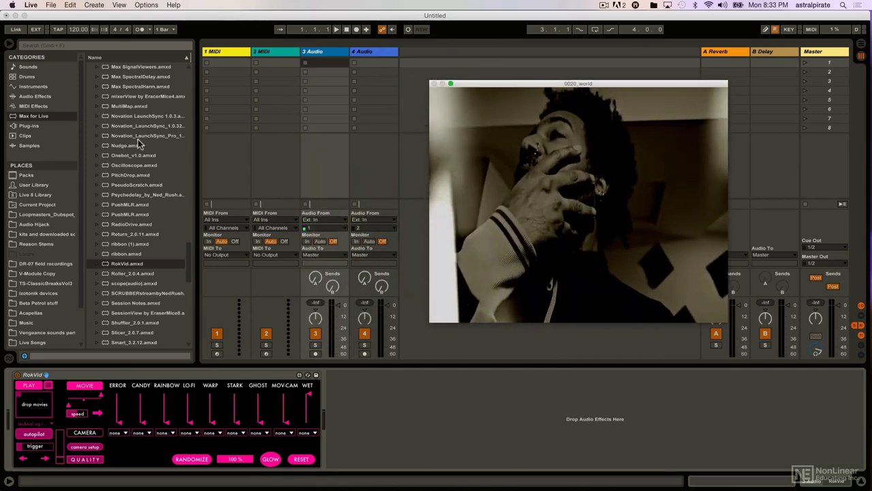
Step: Load the Maschine kicks n snares kit.adg drum rack from Instruments onto track 1
scroll(109, 157, "up", 5)
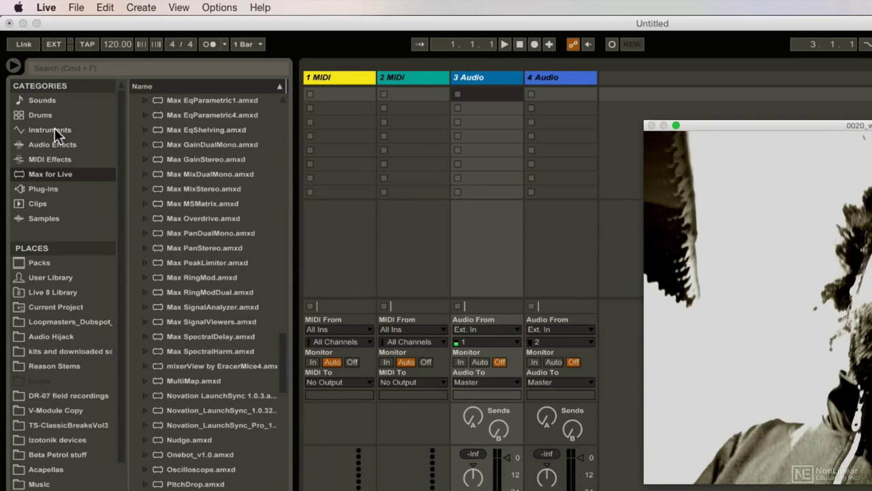
left_click(55, 129)
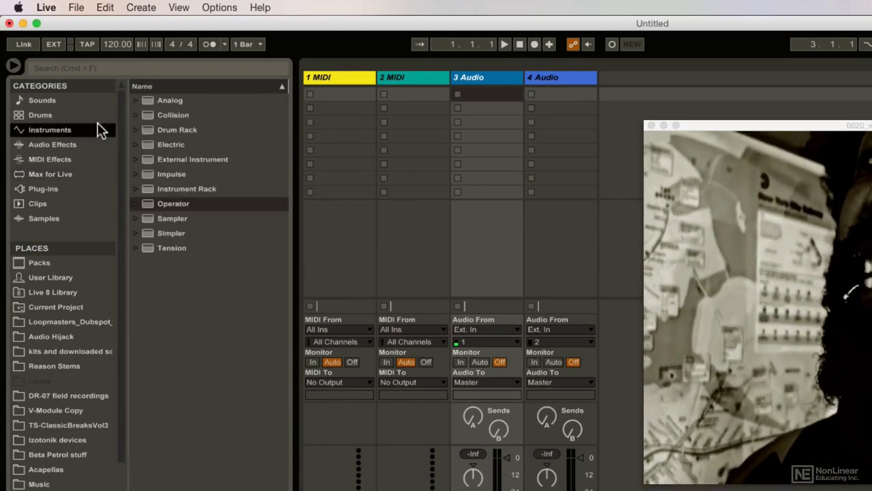
left_click(136, 130)
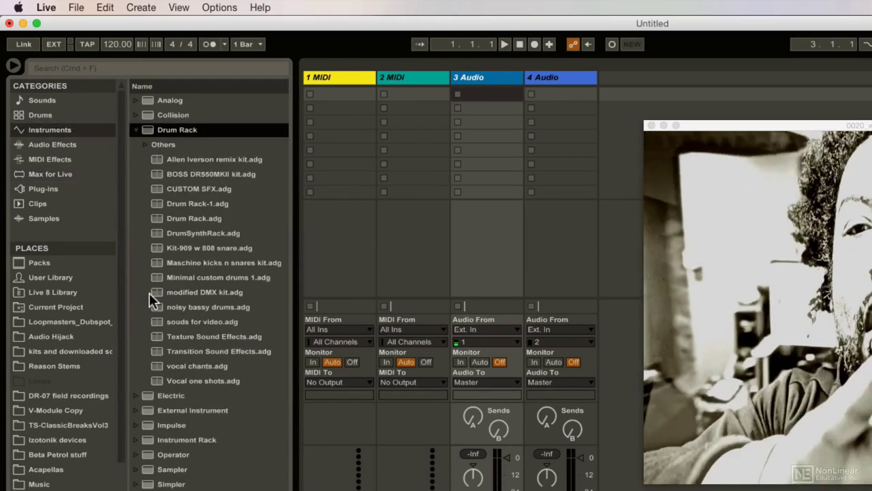
left_click(188, 263)
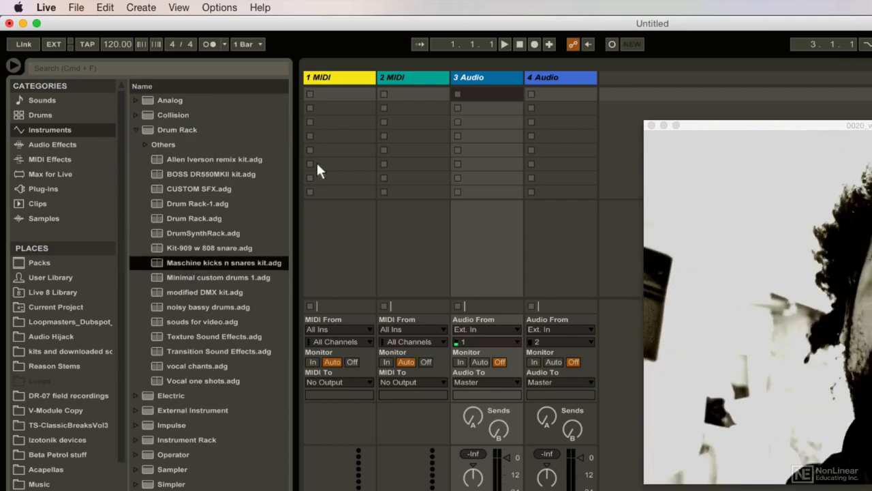
left_click(339, 124)
key("Return")
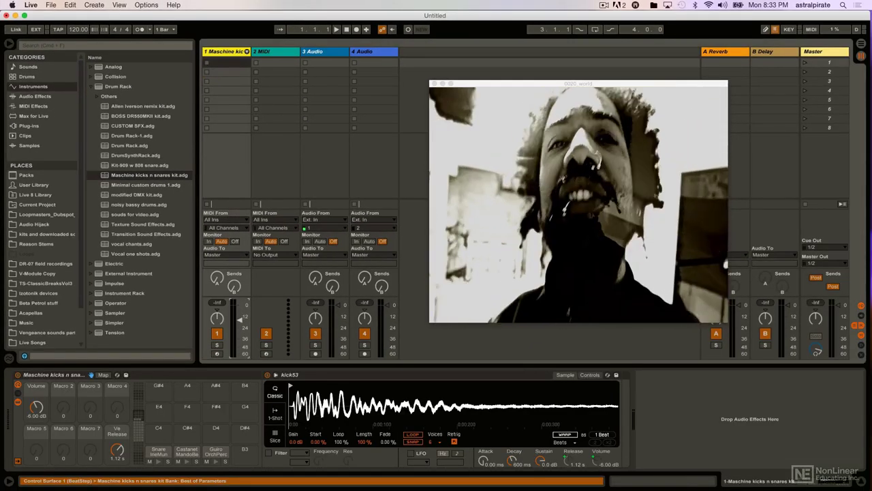
Step: Create a one-bar clip on track 1 with kicks at 1.1.1, 1.1.3, 1.1.4 and a Clap 808X on beat 2
double_click(223, 62)
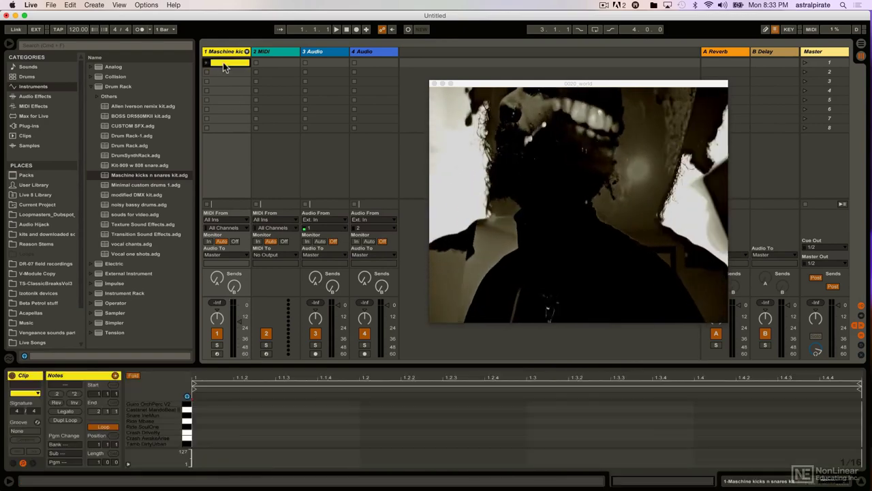
left_click_drag(282, 365, 277, 135)
double_click(207, 442)
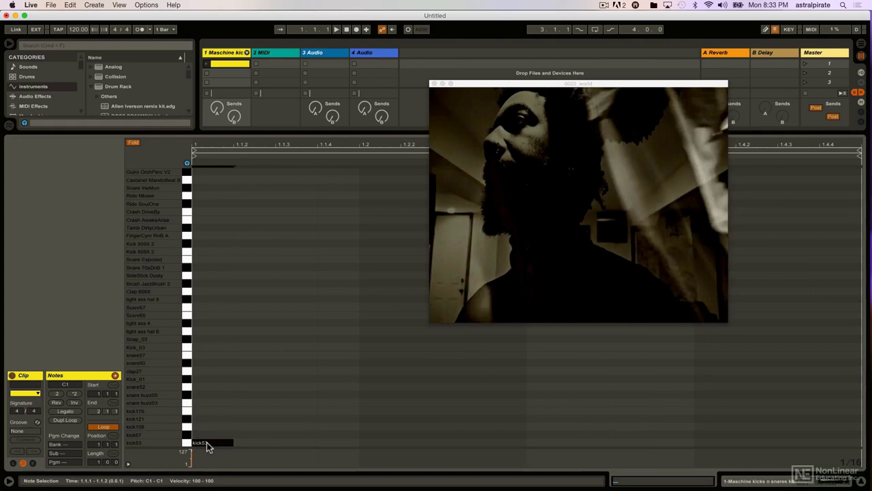
double_click(304, 435)
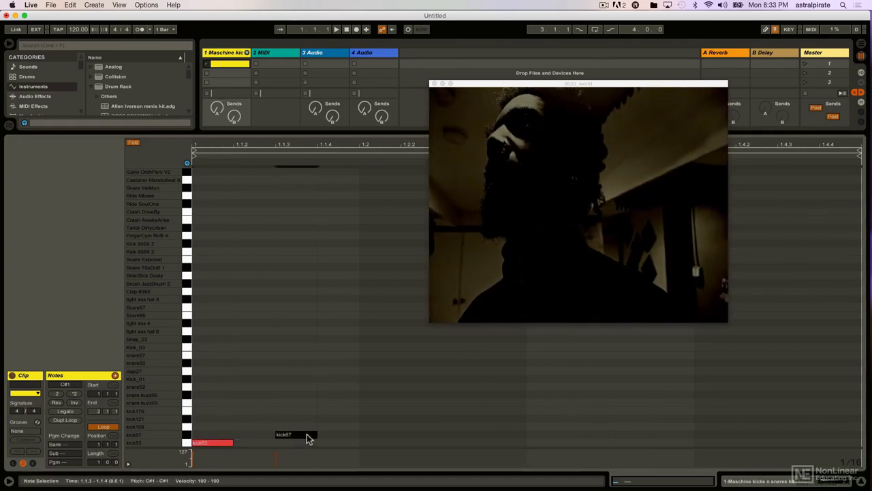
double_click(347, 426)
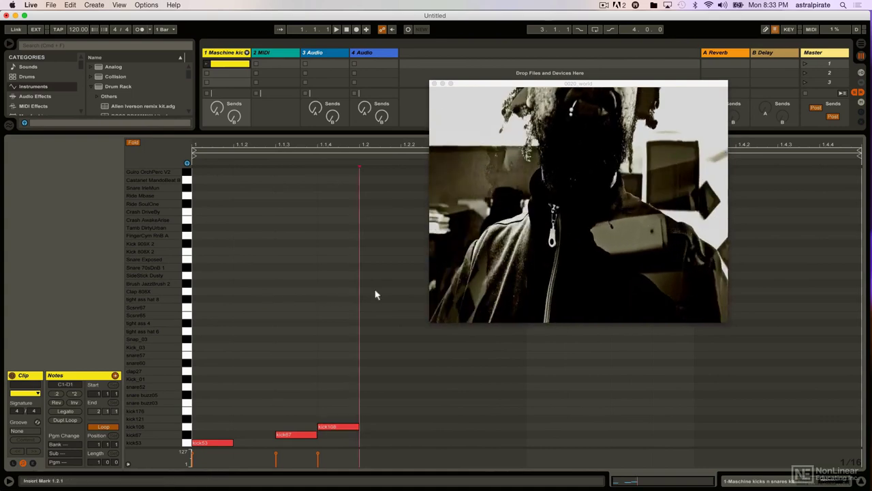
double_click(375, 291)
left_click_drag(510, 86, 141, 100)
Step: Add a Clap 808X on beat 4 and kicks at beat 3, 1.3.3, 1.4.3 and 1.4.4
double_click(710, 291)
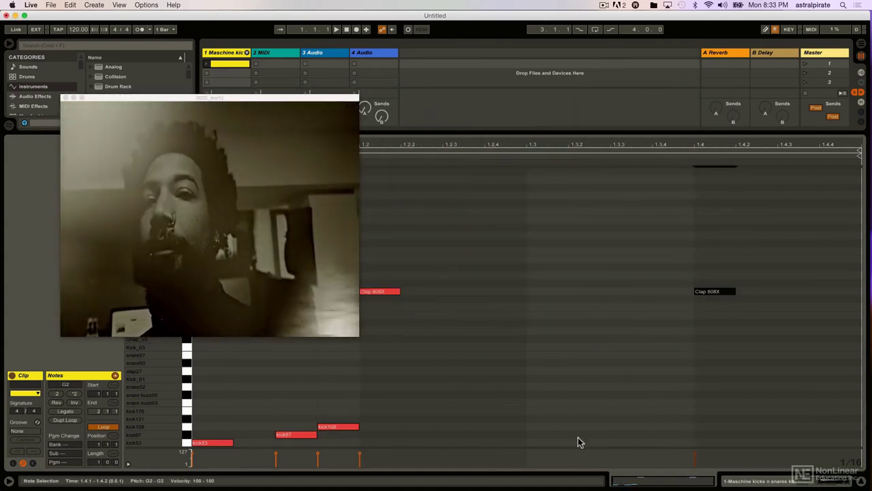
double_click(547, 435)
double_click(633, 443)
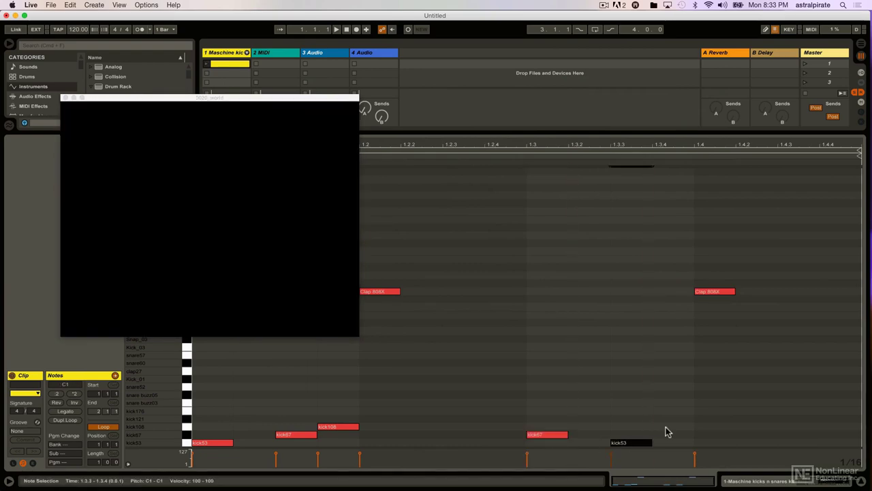
double_click(799, 435)
double_click(838, 443)
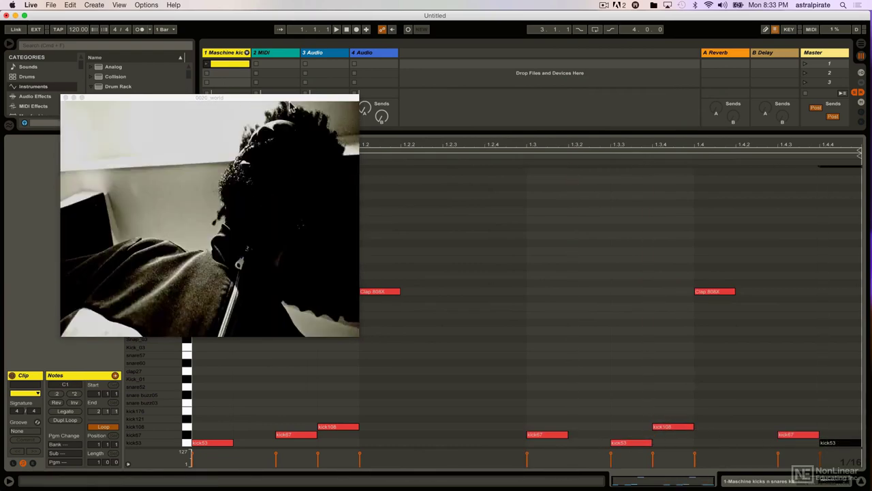
left_click_drag(289, 102, 703, 237)
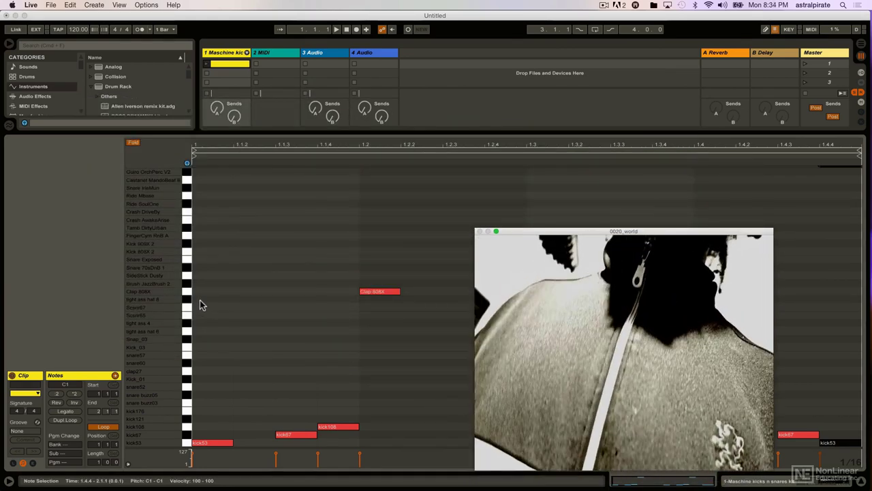
Step: Add tight ass hat 8 notes on 1.1.1, 1.1.2, 1.1.3 and 1.1.4
double_click(200, 300)
double_click(267, 302)
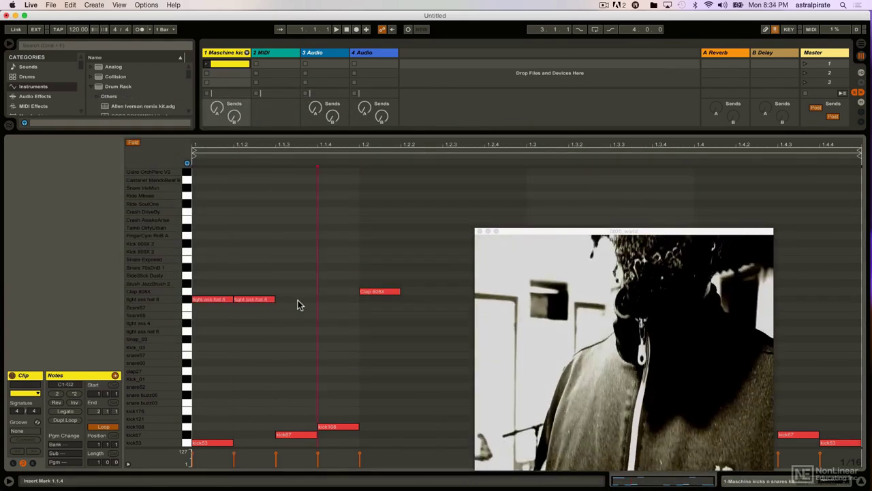
double_click(299, 300)
double_click(333, 302)
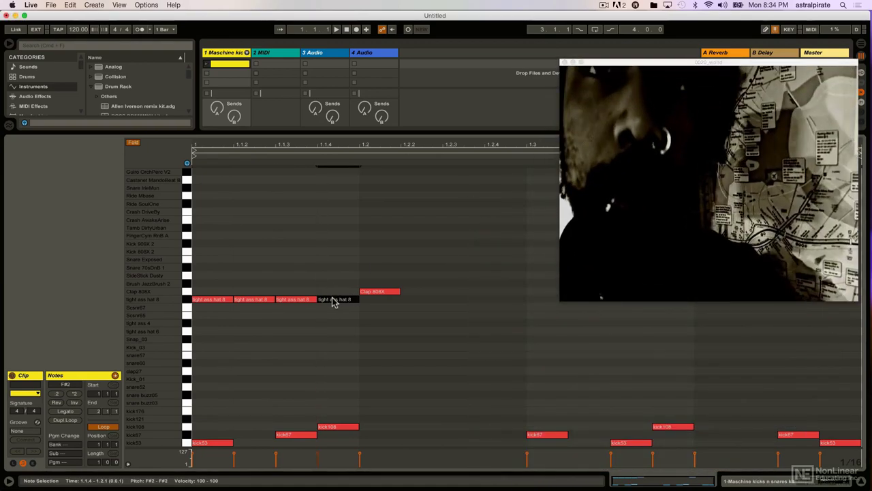
Step: Duplicate the hi-hat notes across the bar, launch the drum clip and set the tempo to 95 BPM
key("super+d")
key("super+d")
key("super+d")
key("super+d")
key("super+d")
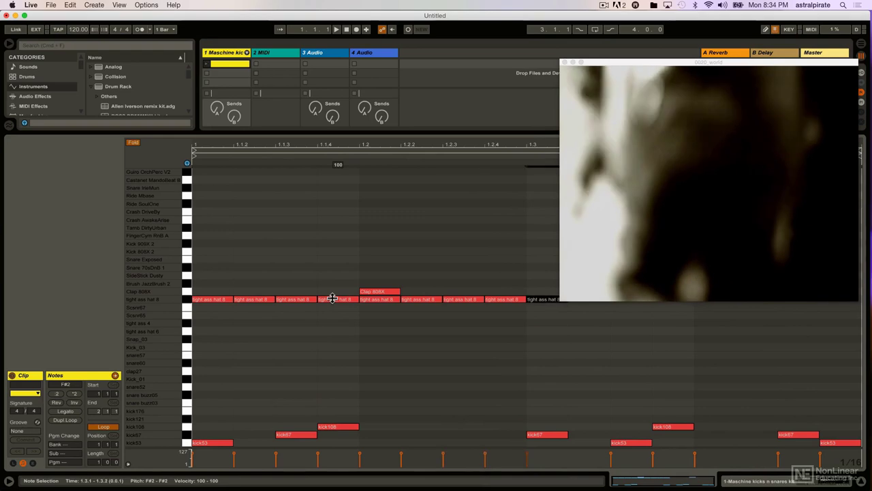
key("super+d")
key("super+d")
key("super+d")
key("super+d")
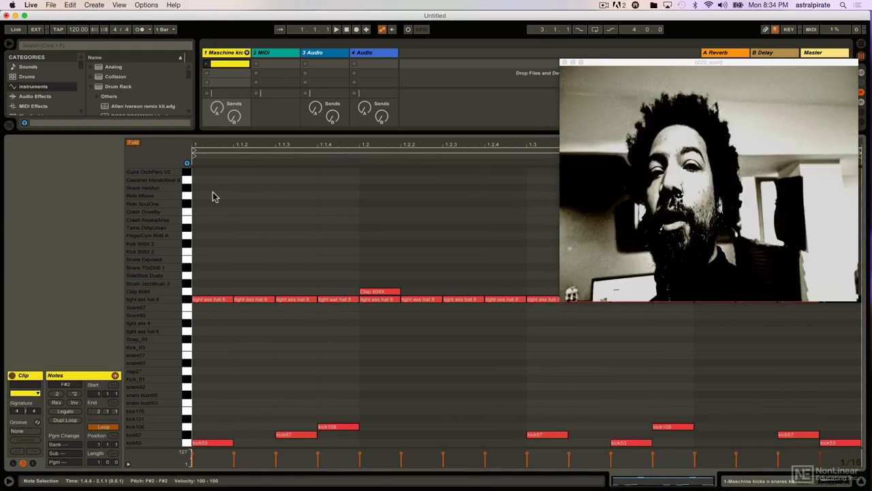
left_click(208, 66)
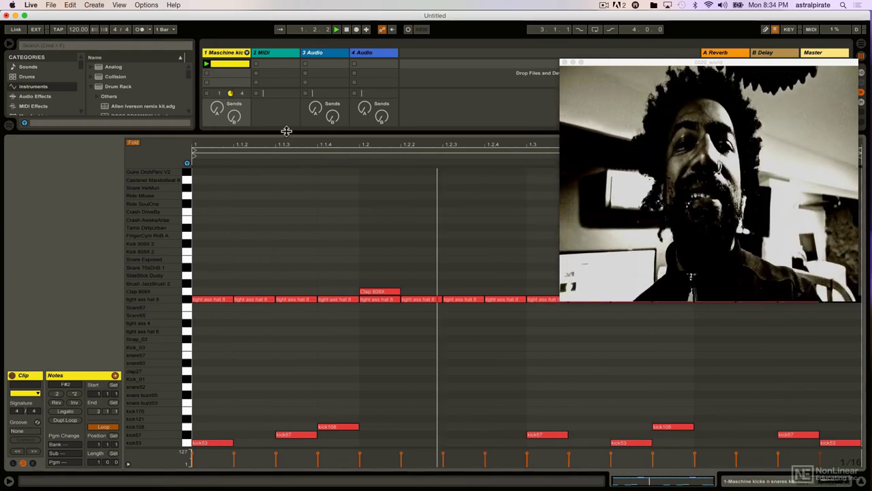
left_click_drag(286, 132, 287, 268)
left_click_drag(75, 32, 75, 32)
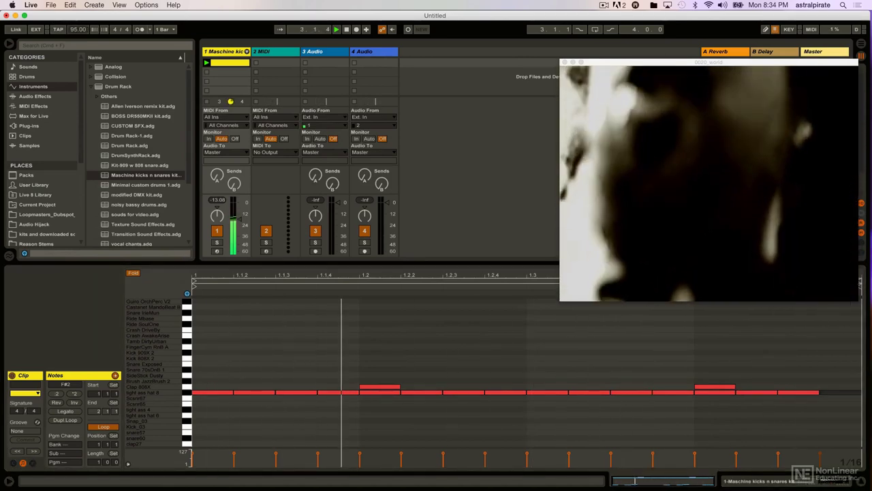
Step: Lower the F#2 hi-hat velocity to 41, nudge track 1's volume up, and select the 3 Audio track
left_click(186, 393)
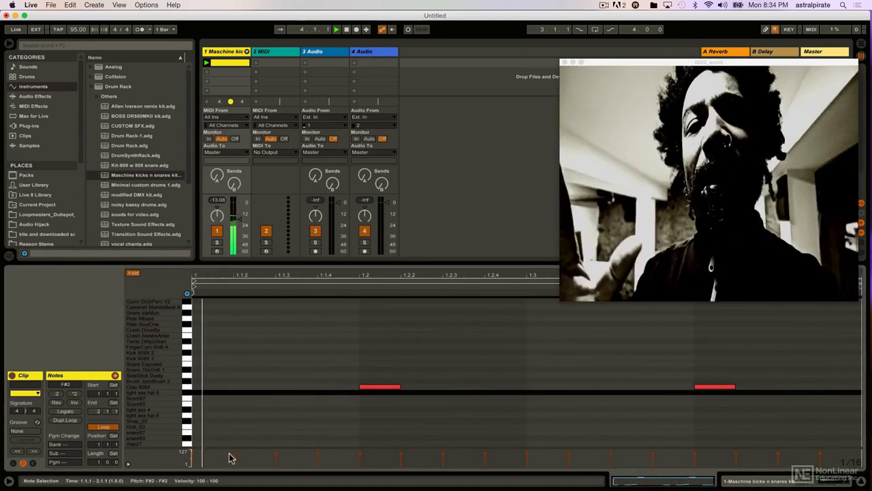
left_click_drag(233, 457, 232, 462)
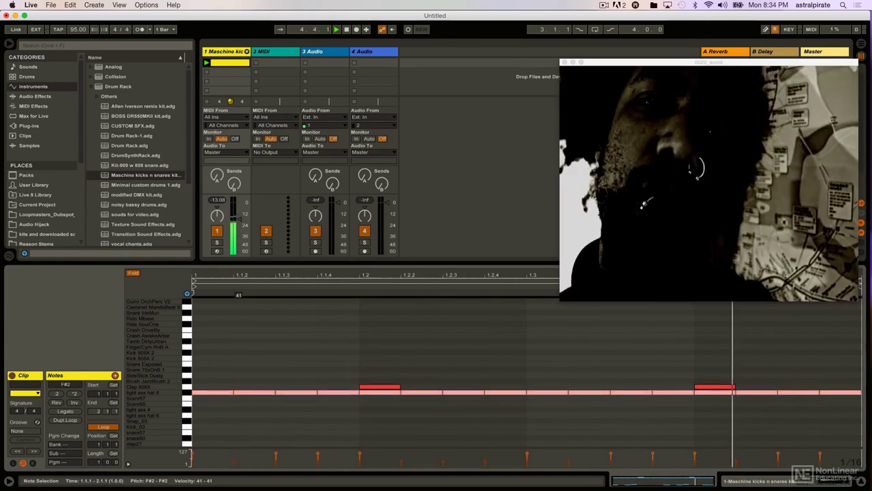
left_click(234, 422)
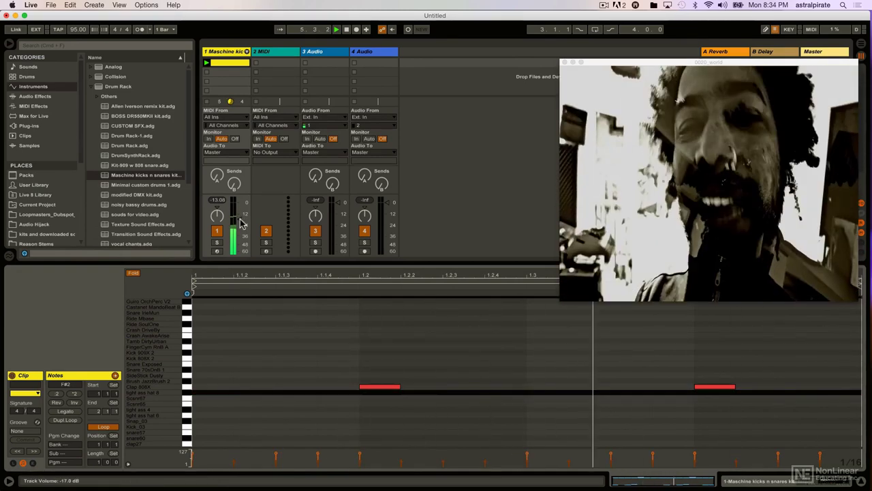
left_click_drag(241, 223, 242, 219)
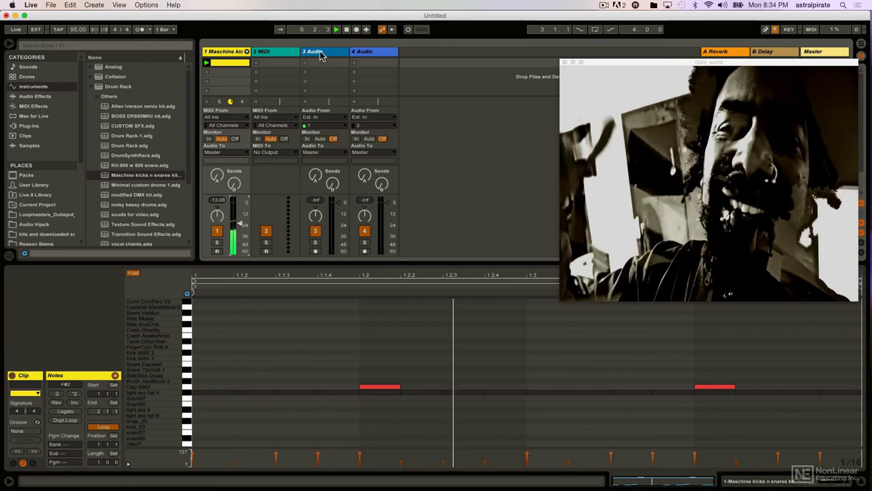
left_click(320, 56)
Step: On the 3 Audio track's RokVid, try the CANDY and RAINBOW faders, then raise LO-FI
left_click(320, 56)
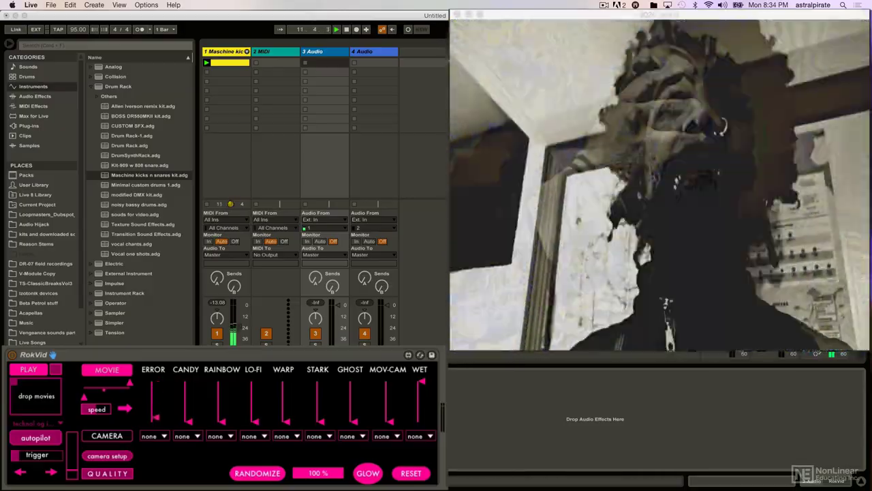
left_click_drag(187, 421, 190, 399)
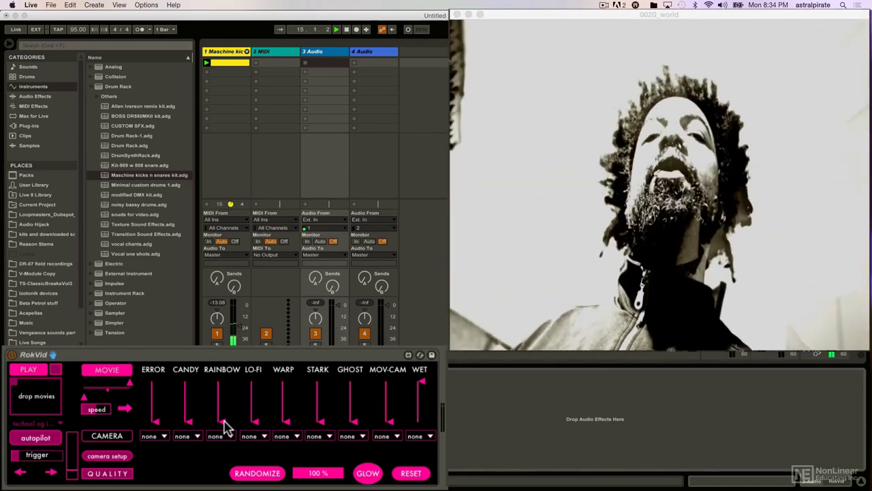
mouse_move(223, 421)
left_mouse_down()
mouse_move(221, 389)
mouse_move(222, 422)
left_mouse_up()
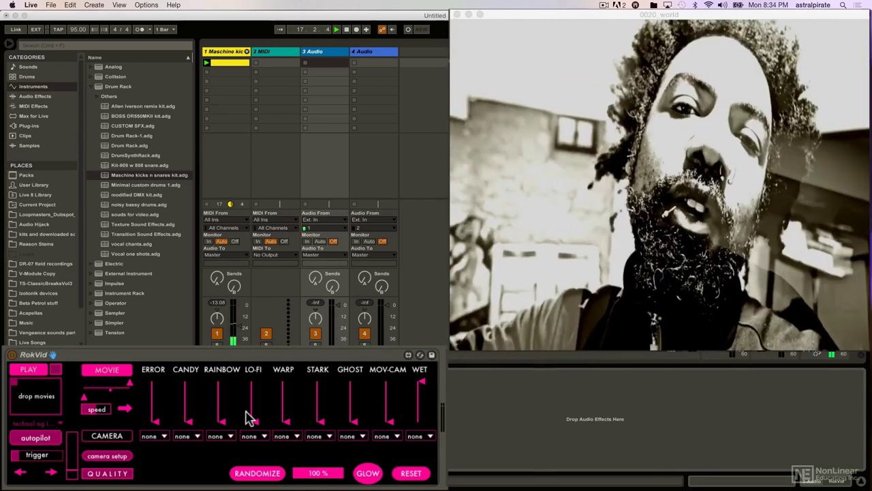
mouse_move(256, 421)
left_mouse_down()
mouse_move(255, 389)
mouse_move(255, 421)
left_mouse_up()
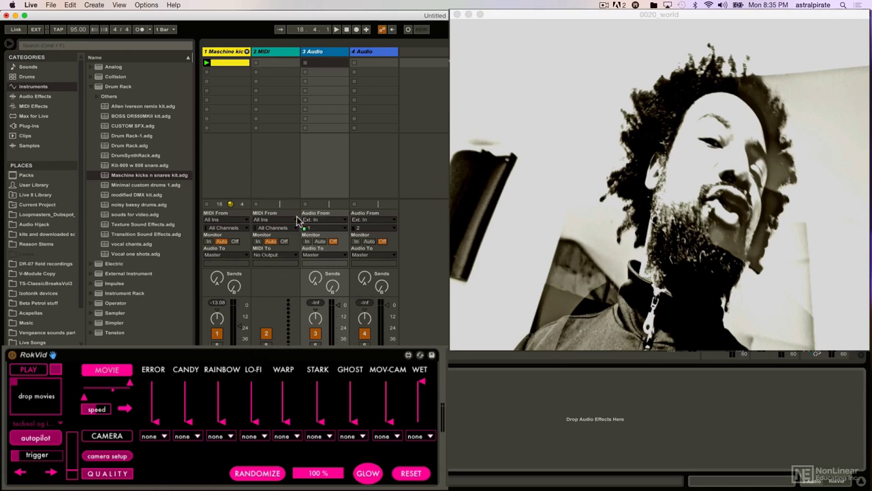
Step: Nudge RokVid's LO-FI fader up slightly from its minimum
mouse_move(256, 424)
left_mouse_down()
mouse_move(255, 397)
mouse_move(256, 414)
left_mouse_up()
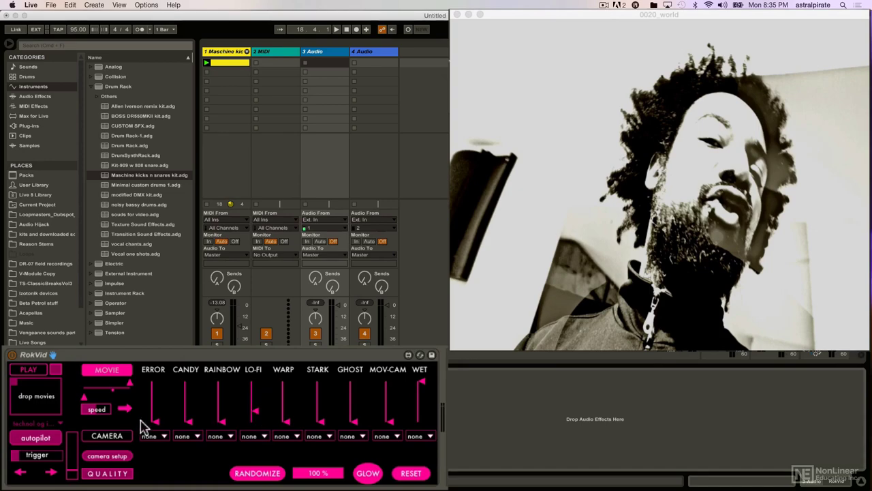
Step: Restart the beat, raise RokVid's WARP slightly, then push GHOST up and back down
key("space")
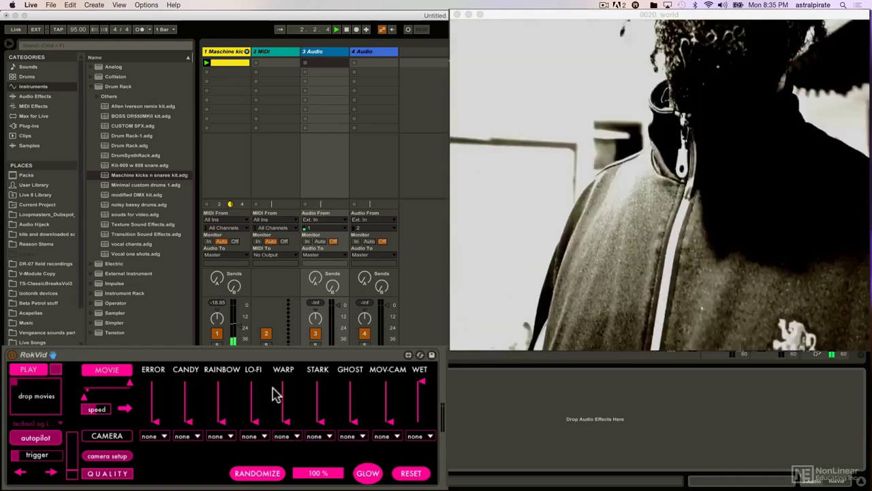
left_click_drag(286, 420, 321, 414)
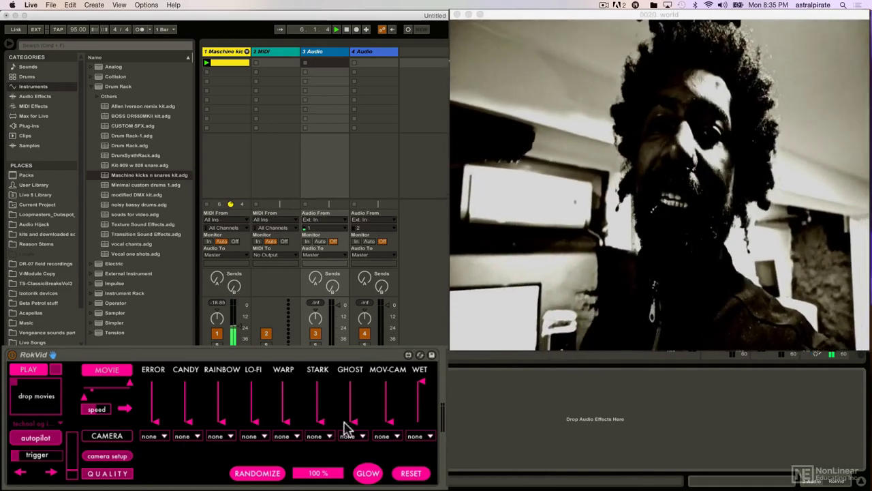
left_click_drag(346, 428, 353, 413)
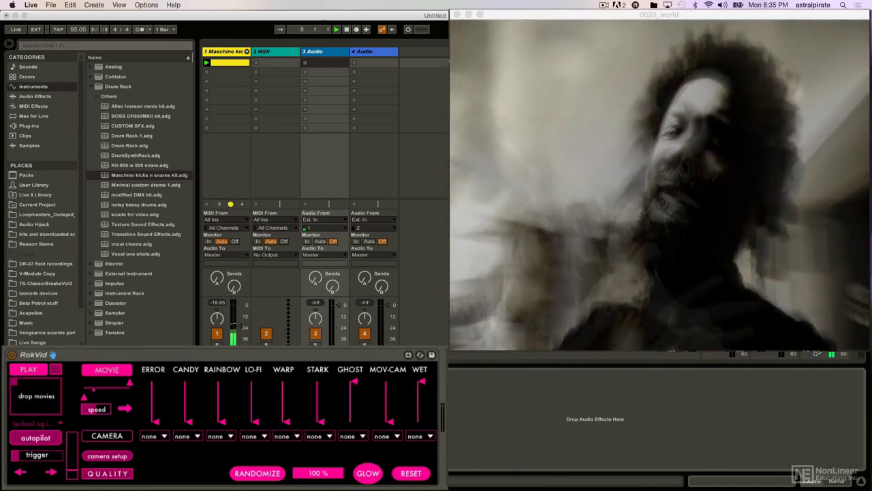
left_click_drag(354, 393, 353, 420)
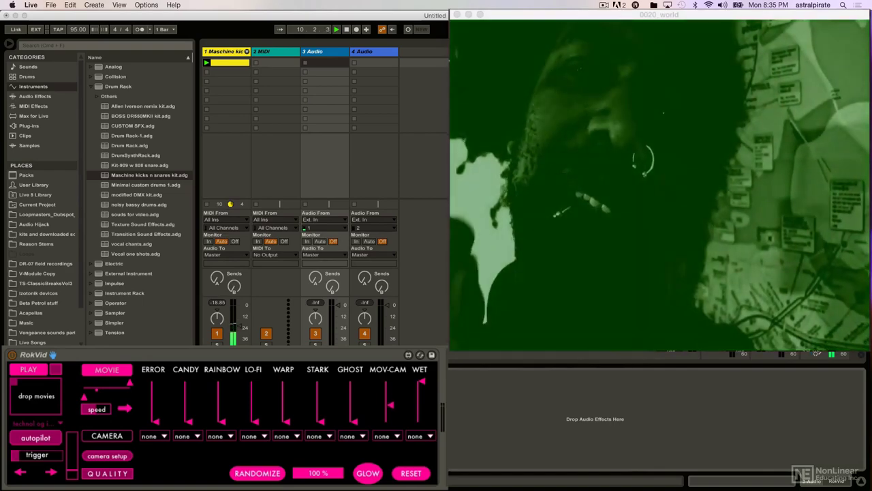
Step: Turn MOV-CAM down, raise WARP, and ease the WET mix down slightly
left_click_drag(390, 406, 390, 422)
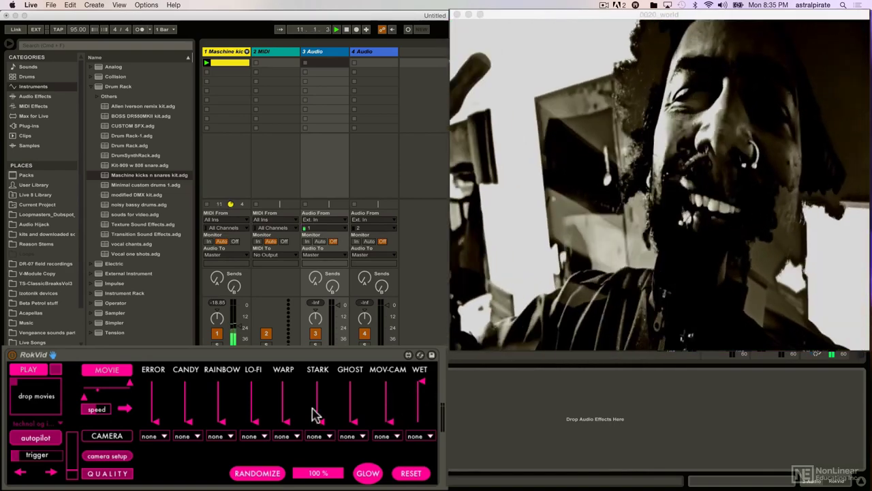
left_click_drag(286, 421, 287, 406)
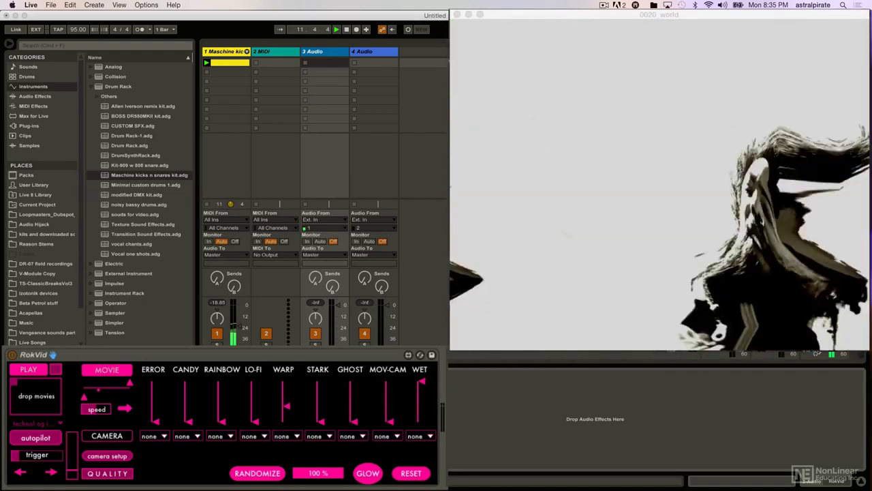
mouse_move(424, 395)
left_mouse_down()
mouse_move(424, 420)
mouse_move(424, 384)
left_mouse_up()
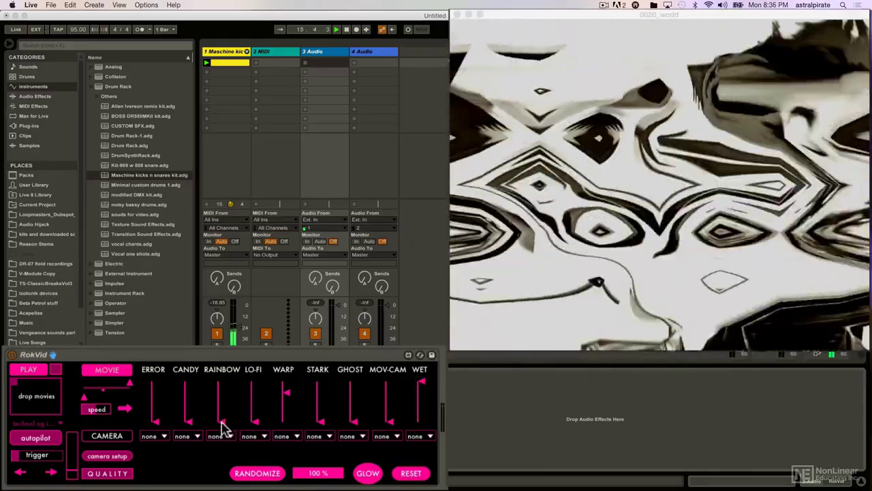
Step: Add some RAINBOW, GHOST and ERROR, then inspect the WARP and STARK modulation source lists
left_click_drag(221, 420, 222, 412)
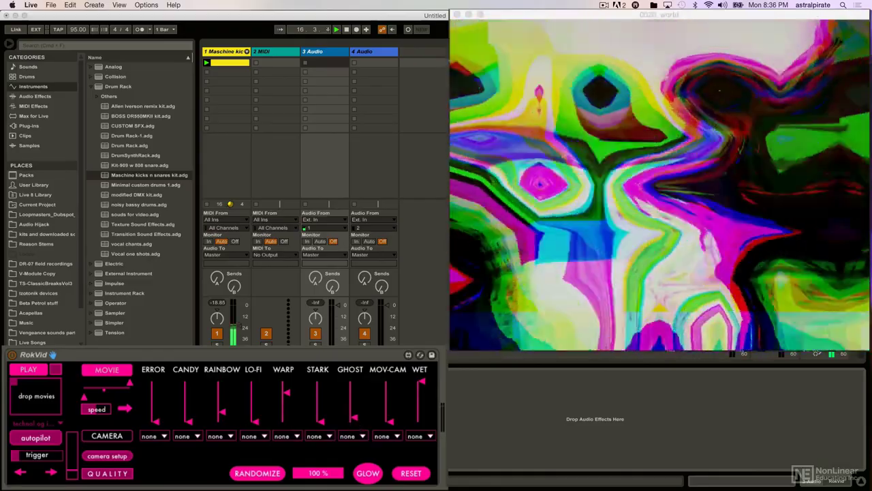
left_click_drag(353, 420, 354, 394)
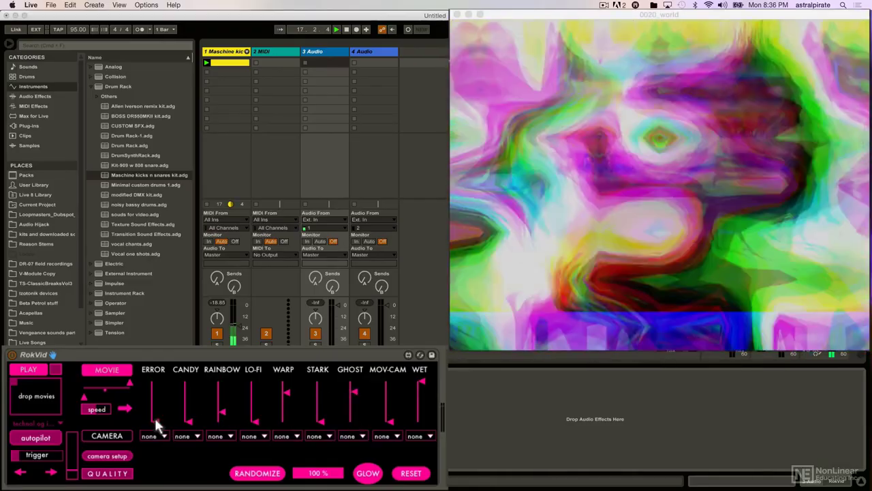
mouse_move(155, 420)
left_mouse_down()
mouse_move(156, 408)
mouse_move(187, 420)
mouse_move(189, 386)
mouse_move(189, 420)
mouse_move(156, 404)
mouse_move(156, 412)
left_mouse_up()
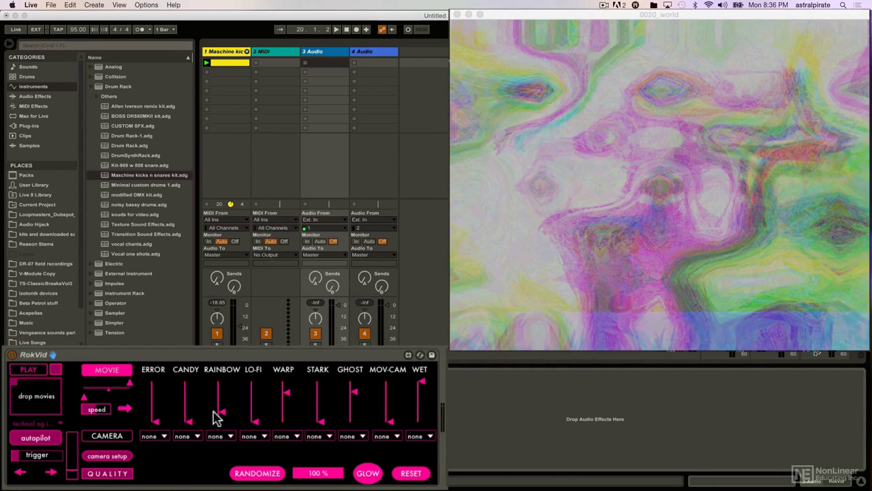
left_click(294, 437)
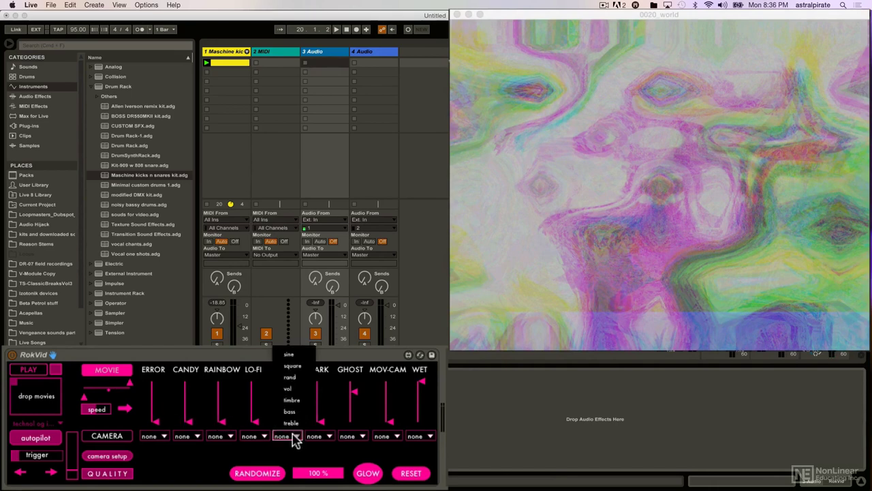
left_click(325, 438)
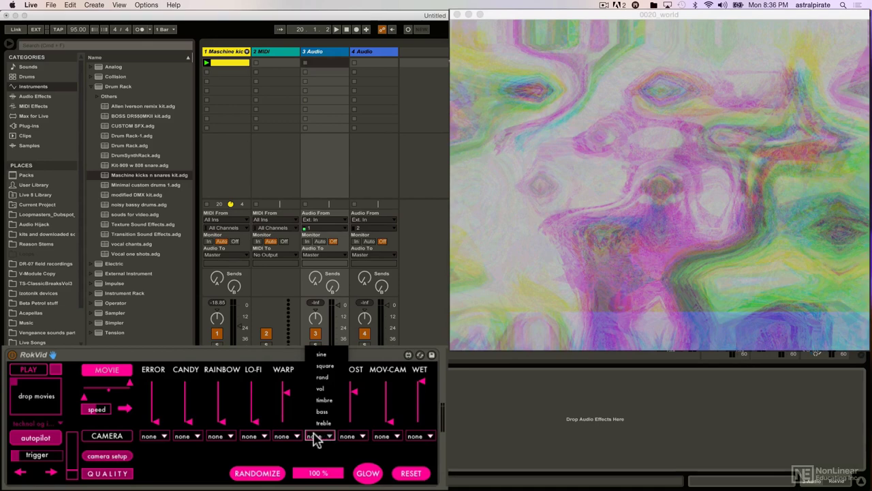